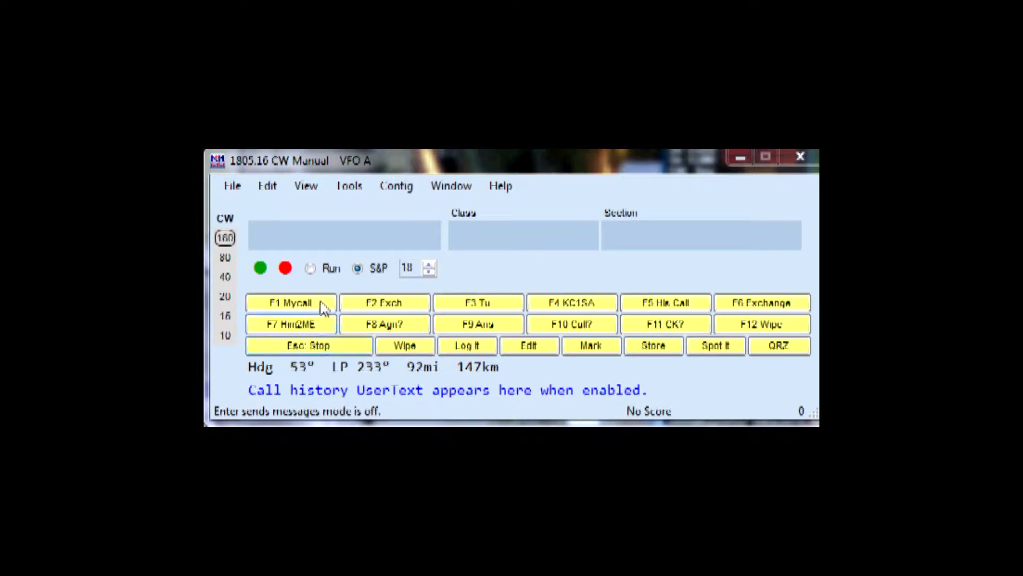
Turn on Enter Sends Messages mode and switch the entry window to Run operation
{"action": "left_click", "coordinate": [404, 168]}
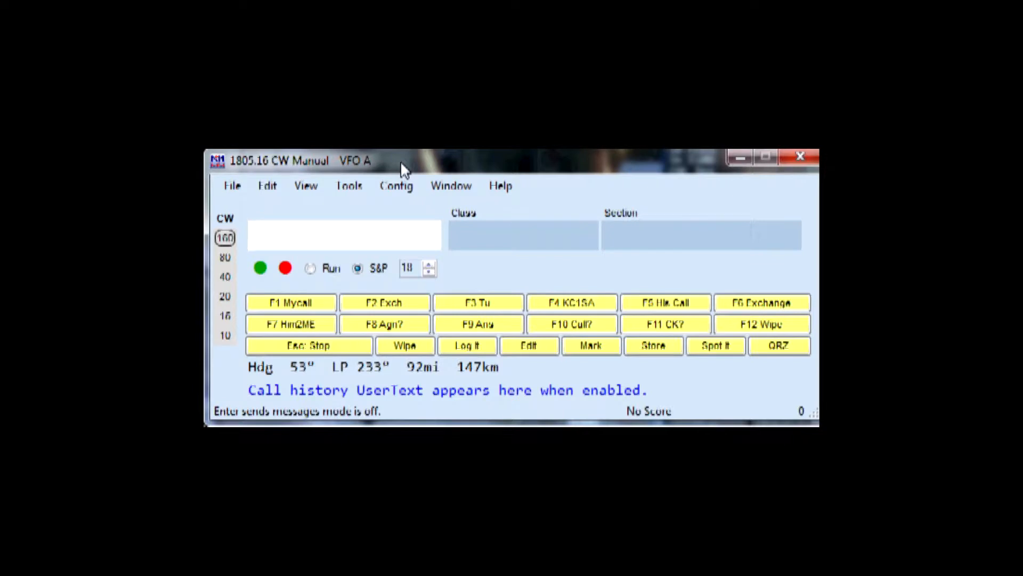
{"action": "key", "text": "ctrl+m"}
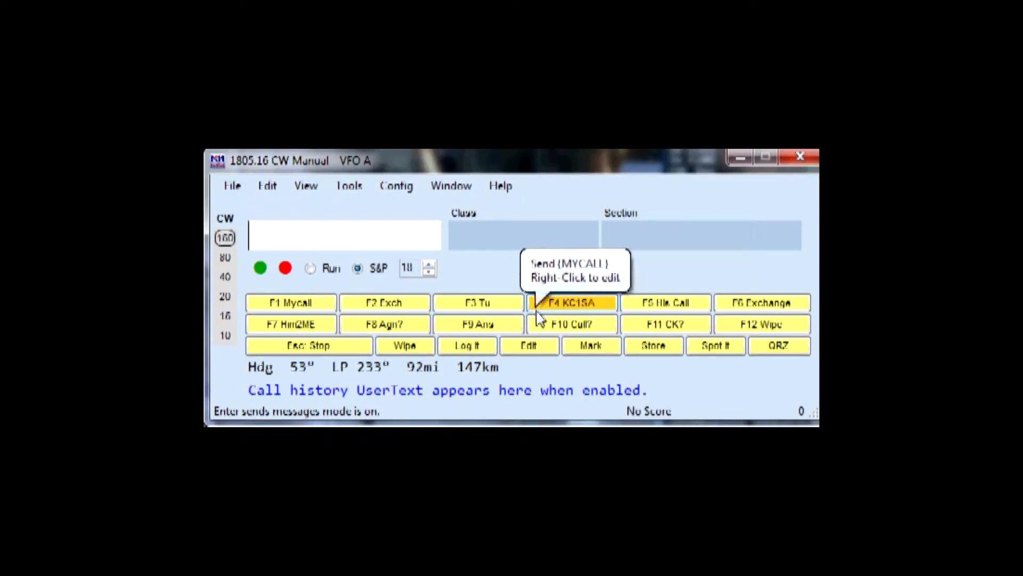
{"action": "left_click", "coordinate": [312, 269]}
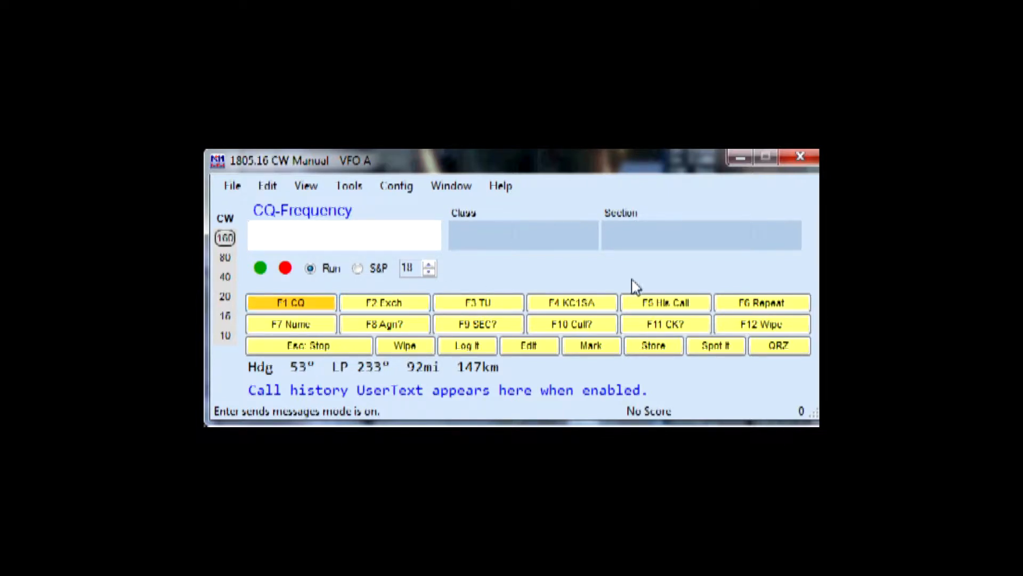
{"action": "key", "text": "alt+r"}
Work and log a contact with W1DX, class 2A, section EMA, sending the contest messages along the way
{"action": "type", "text": "W1"}
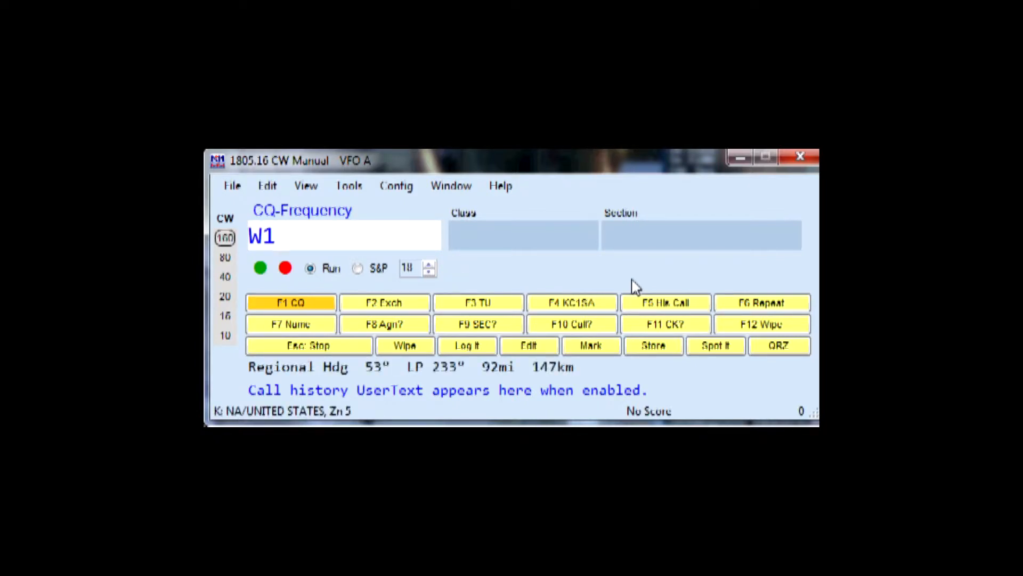
{"action": "type", "text": "DX"}
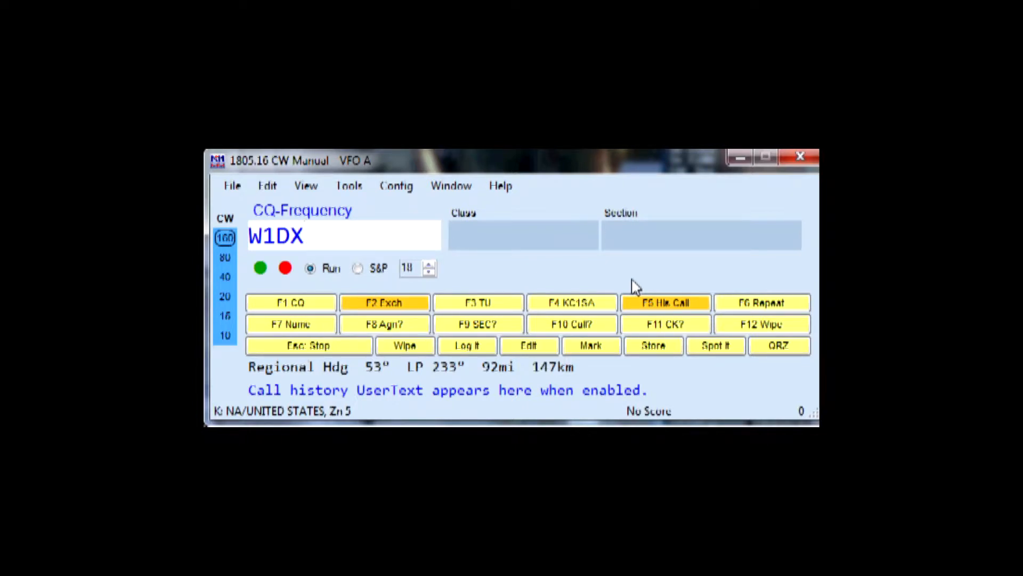
{"action": "key", "text": "Return"}
{"action": "key", "text": "Return"}
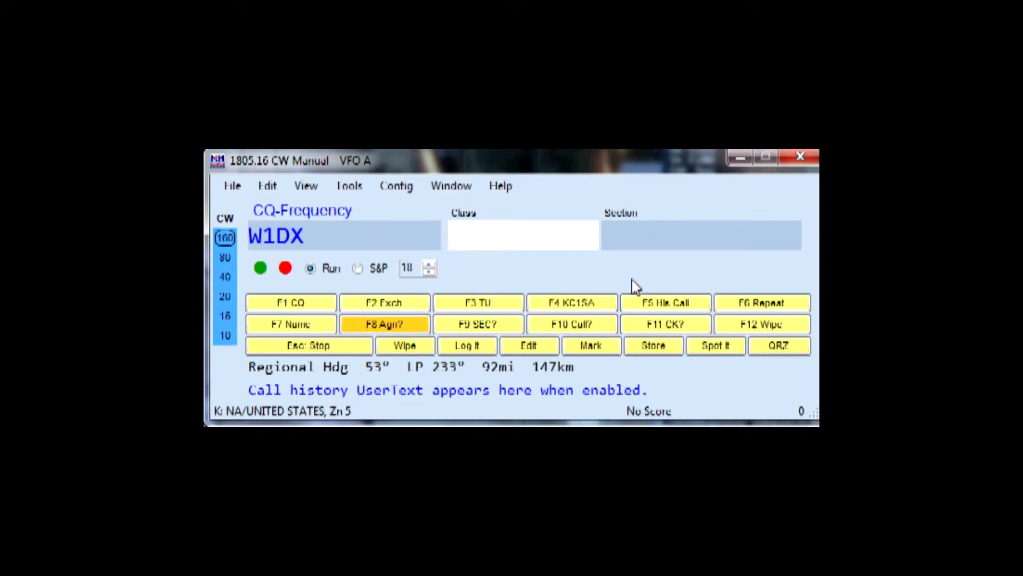
{"action": "type", "text": "2A"}
{"action": "key", "text": "space"}
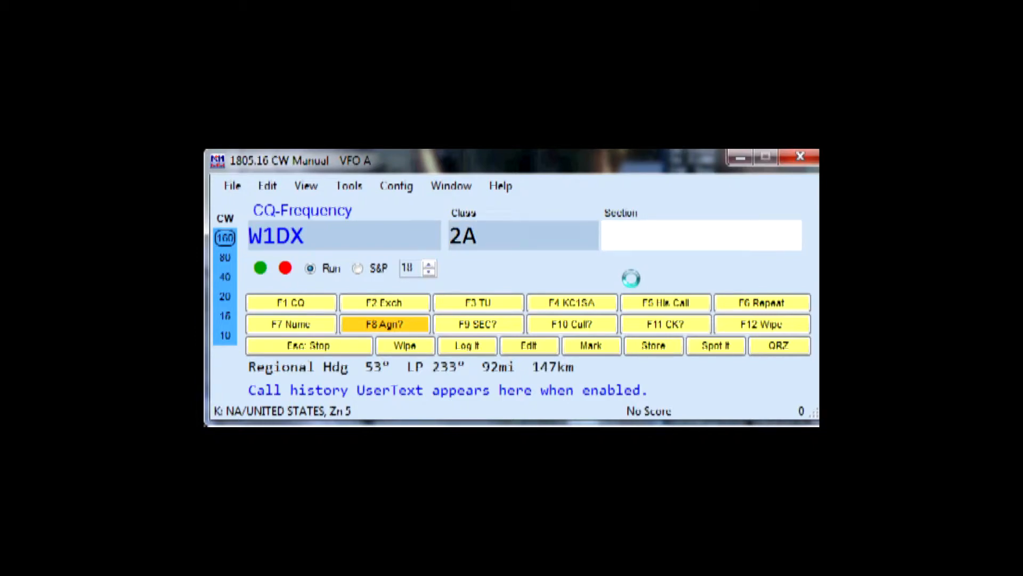
{"action": "type", "text": "EMA"}
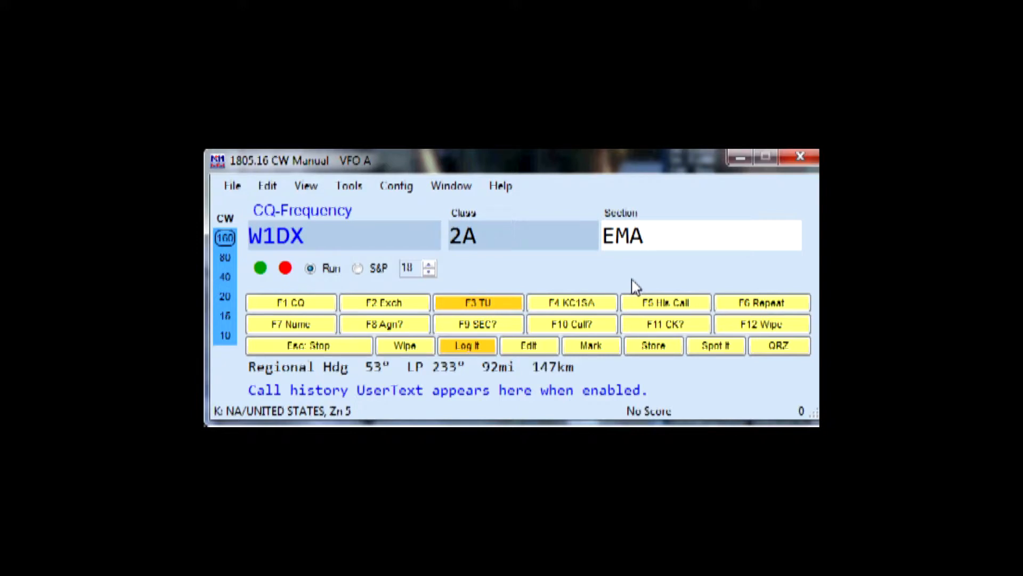
{"action": "key", "text": "Return"}
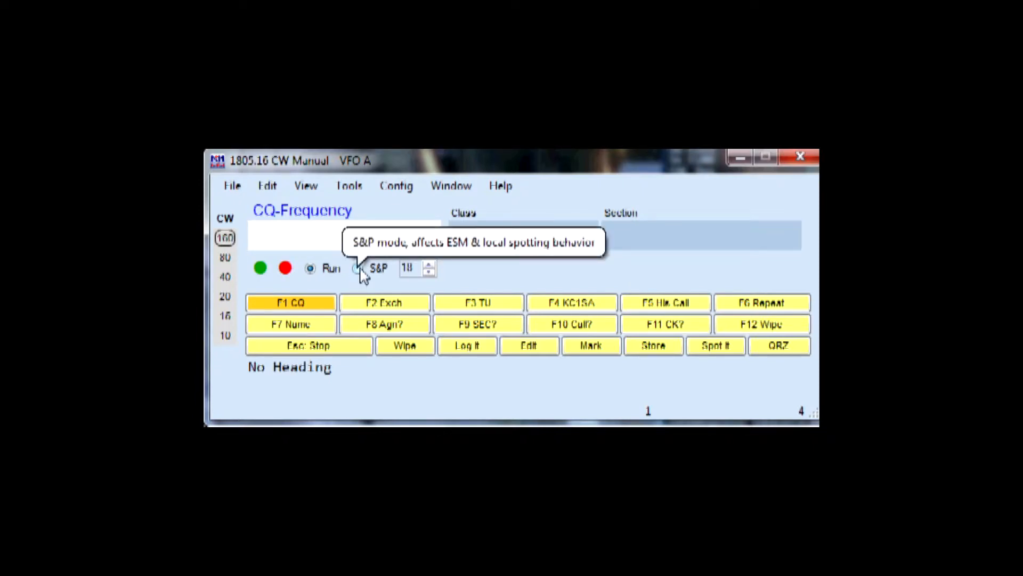
Switch to S&P mode, send the station's own call, and log a contact with W1KKF, class 2A, section CT
{"action": "left_click", "coordinate": [357, 269]}
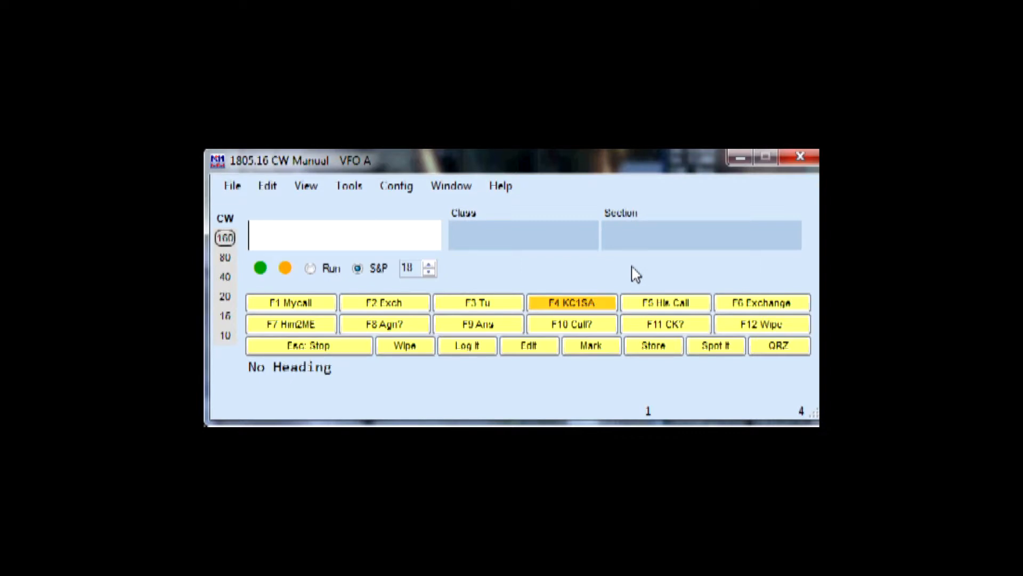
{"action": "key", "text": "Return"}
{"action": "type", "text": "W1"}
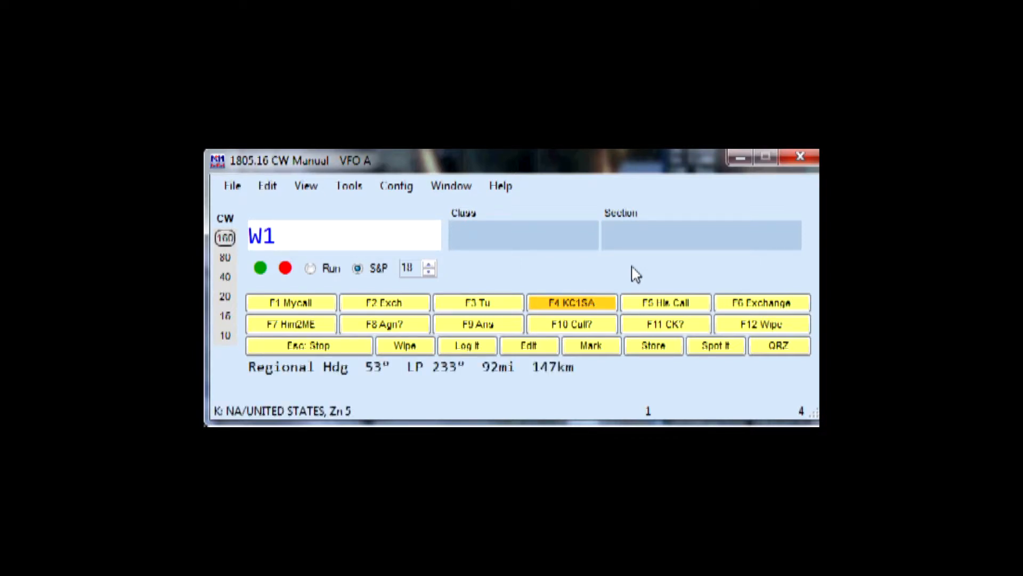
{"action": "type", "text": "KKF"}
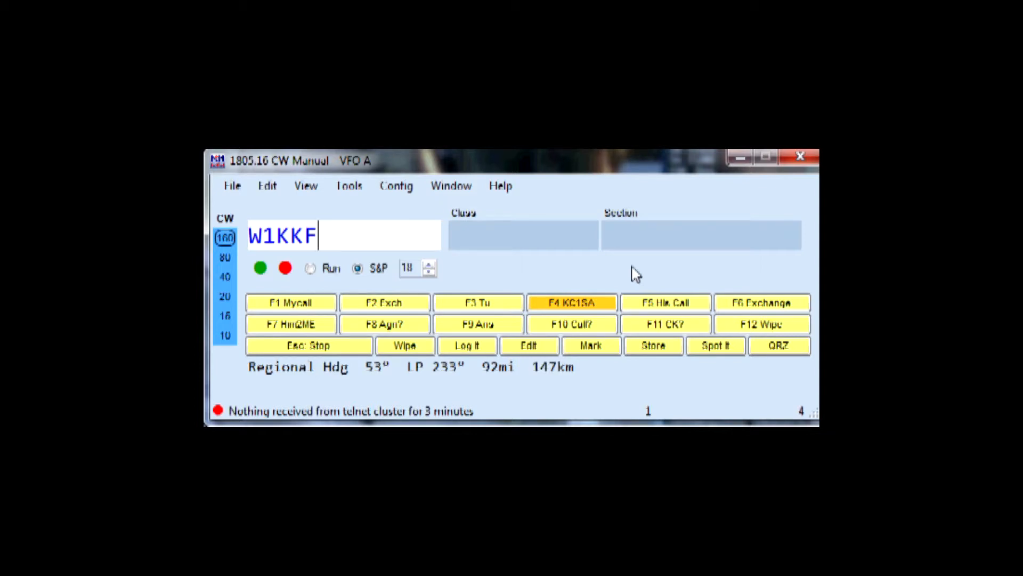
{"action": "key", "text": "Return"}
{"action": "type", "text": "2A"}
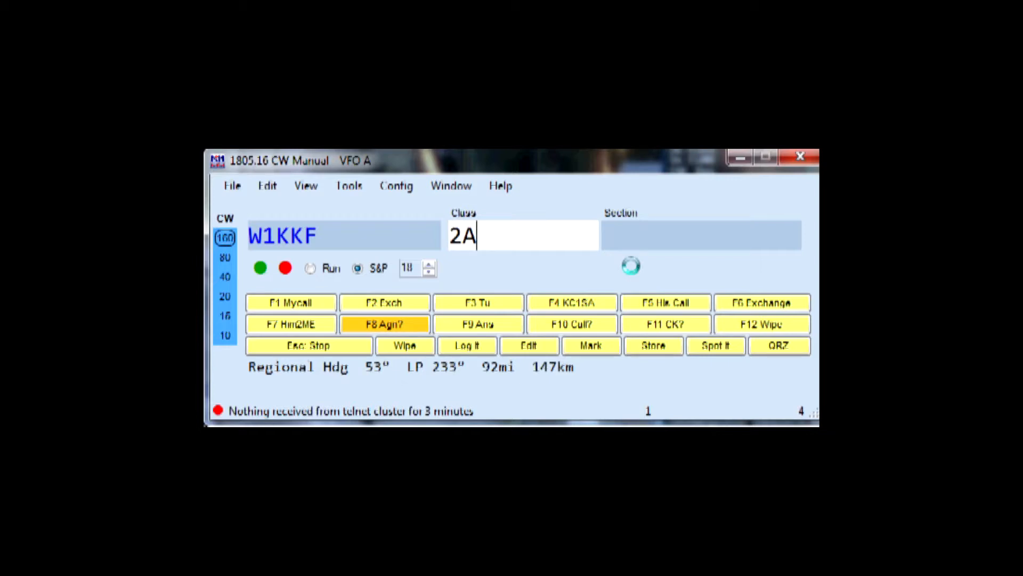
{"action": "key", "text": "space"}
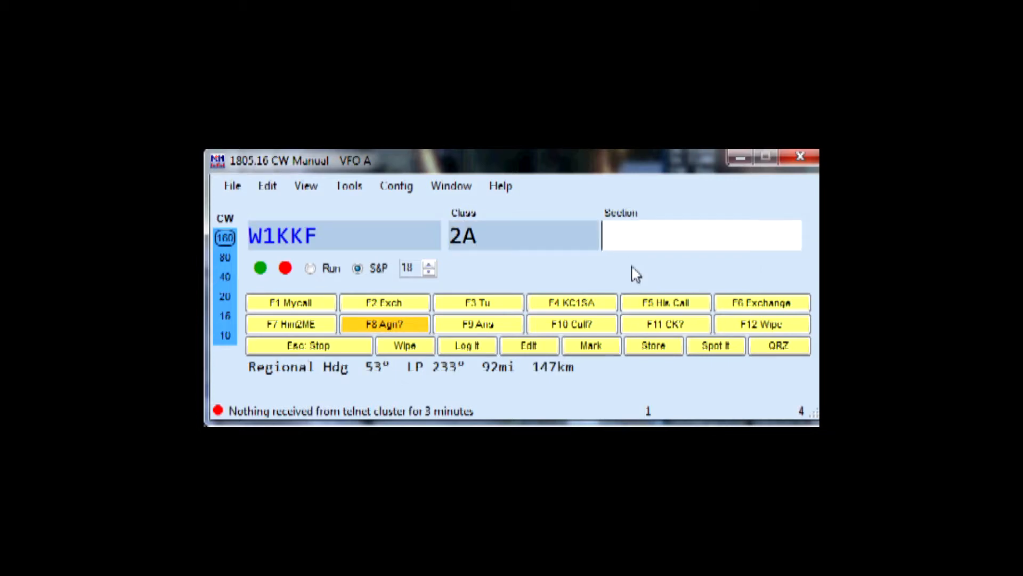
{"action": "type", "text": "CT"}
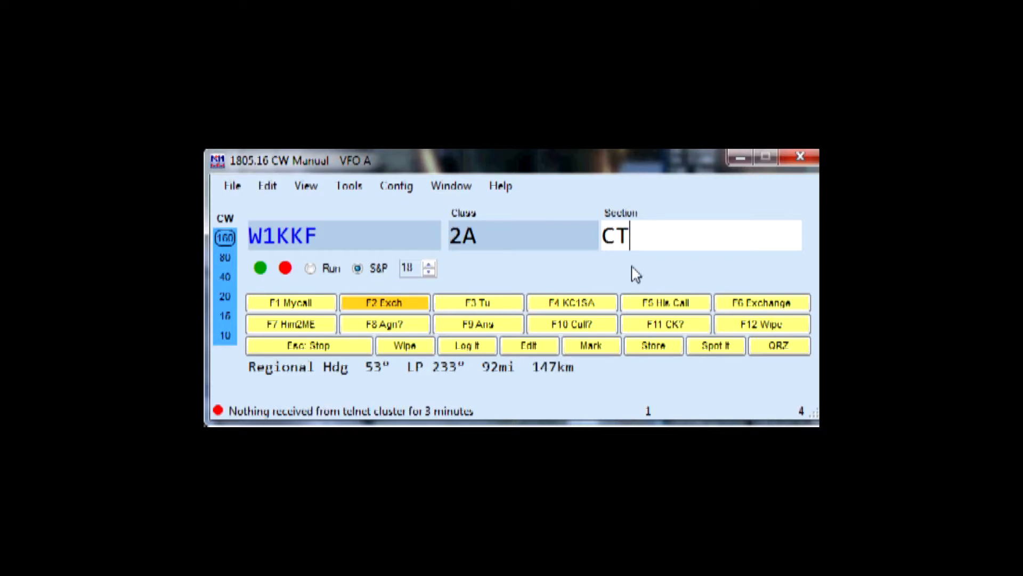
{"action": "key", "text": "Return"}
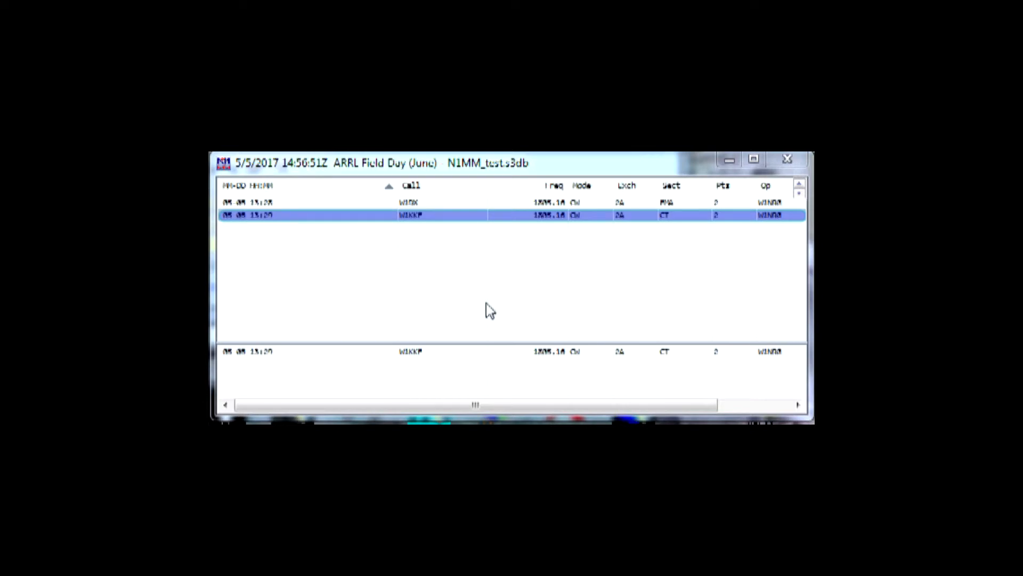
{"action": "double_click", "coordinate": [450, 219]}
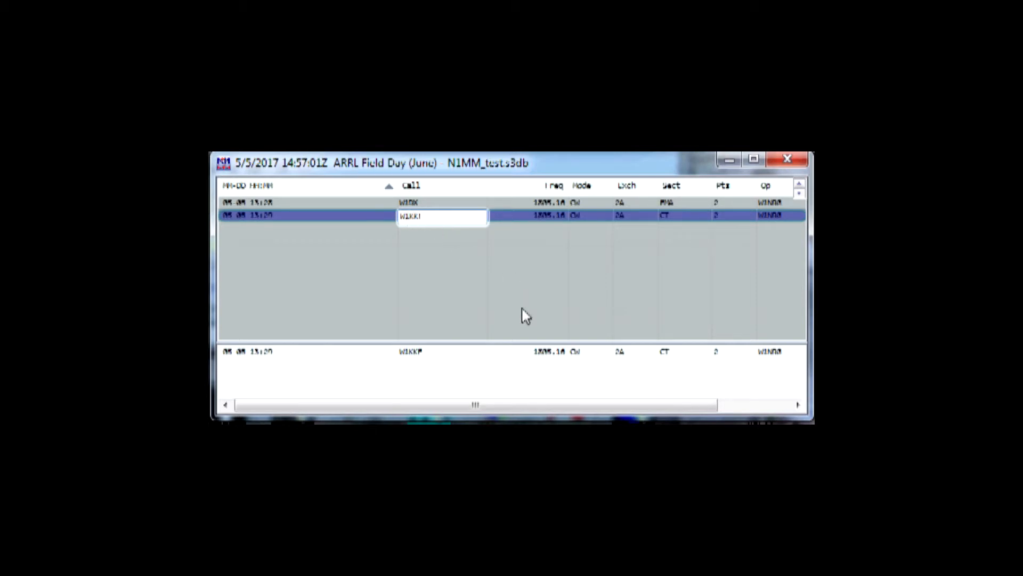
{"action": "key", "text": "BackSpace"}
{"action": "key", "text": "BackSpace"}
{"action": "key", "text": "BackSpace"}
{"action": "key", "text": "BackSpace"}
{"action": "type", "text": "2"}
{"action": "type", "text": "KY"}
{"action": "key", "text": "Return"}
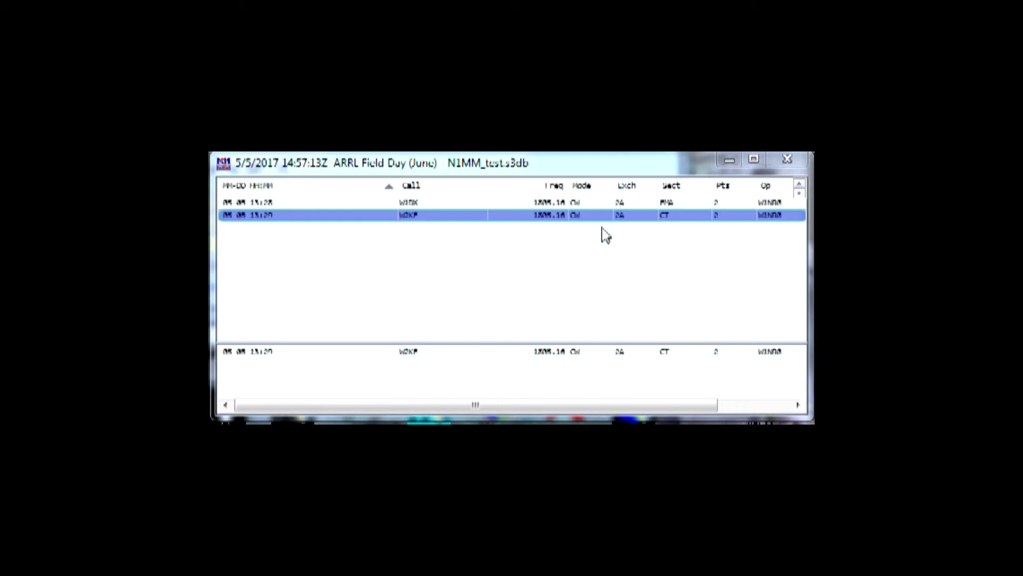
{"action": "left_click", "coordinate": [636, 214]}
{"action": "left_click", "coordinate": [636, 214]}
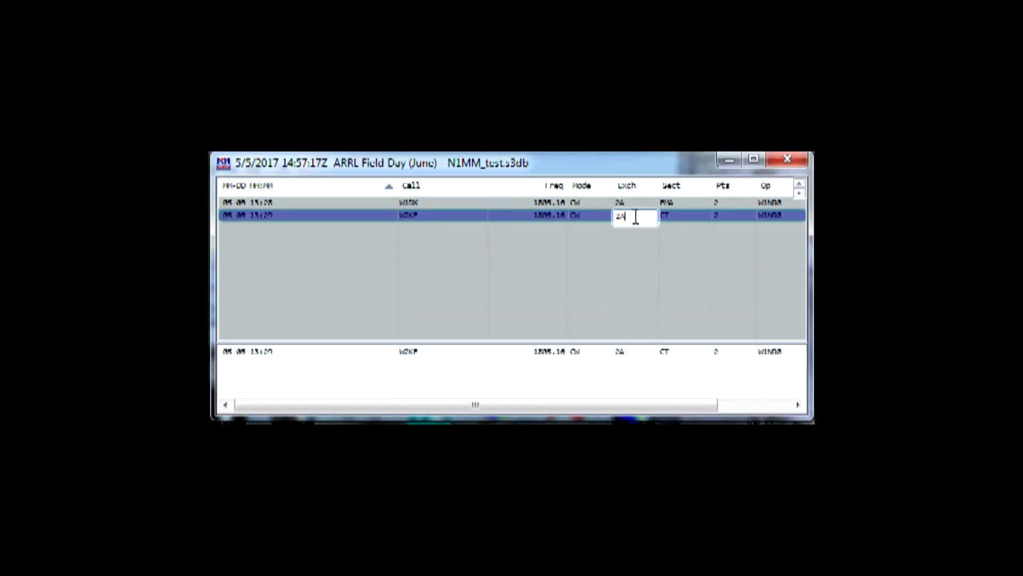
{"action": "key", "text": "shift+Left"}
{"action": "key", "text": "Delete"}
{"action": "type", "text": "F"}
{"action": "key", "text": "Return"}
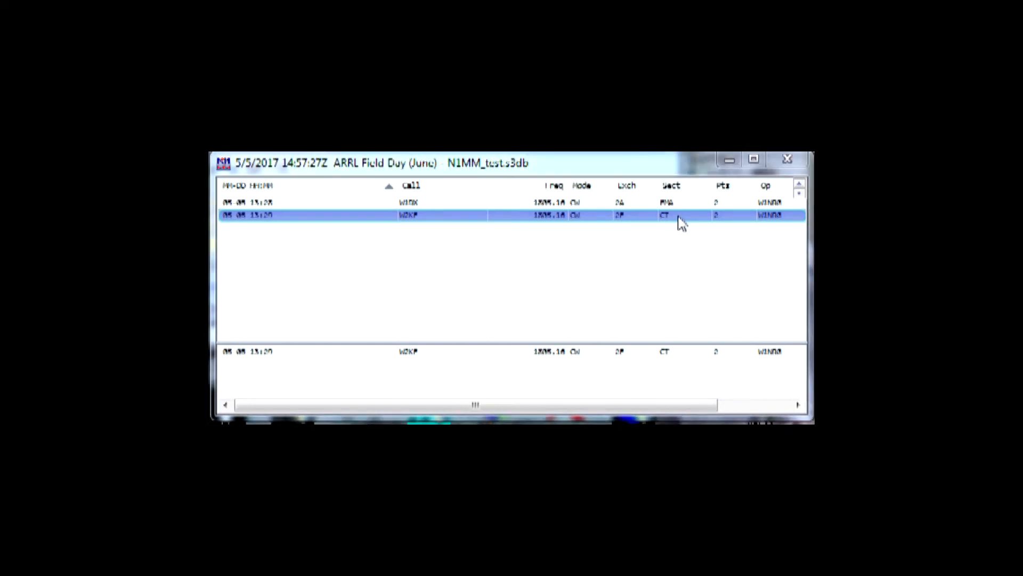
{"action": "double_click", "coordinate": [679, 218]}
{"action": "key", "text": "BackSpace"}
{"action": "key", "text": "BackSpace"}
{"action": "type", "text": "IL"}
{"action": "left_click", "coordinate": [676, 204]}
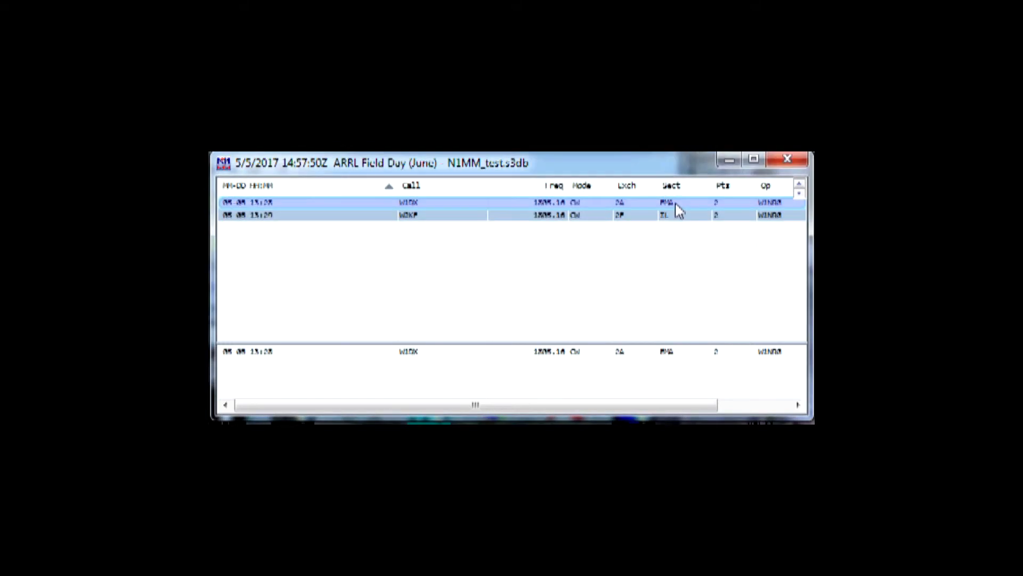
{"action": "left_click", "coordinate": [675, 204]}
{"action": "key", "text": "BackSpace"}
{"action": "key", "text": "BackSpace"}
{"action": "key", "text": "BackSpace"}
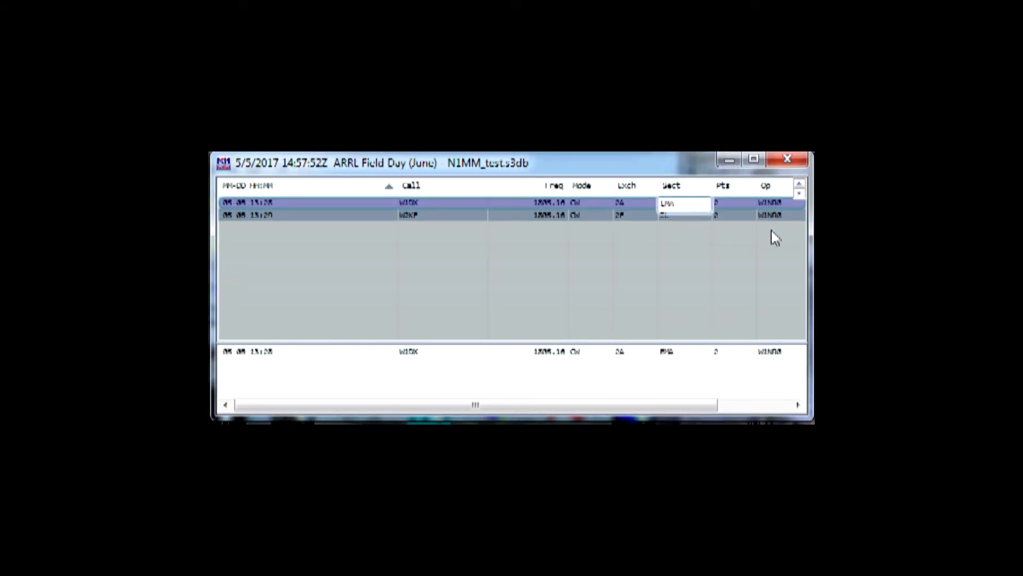
{"action": "type", "text": "MA"}
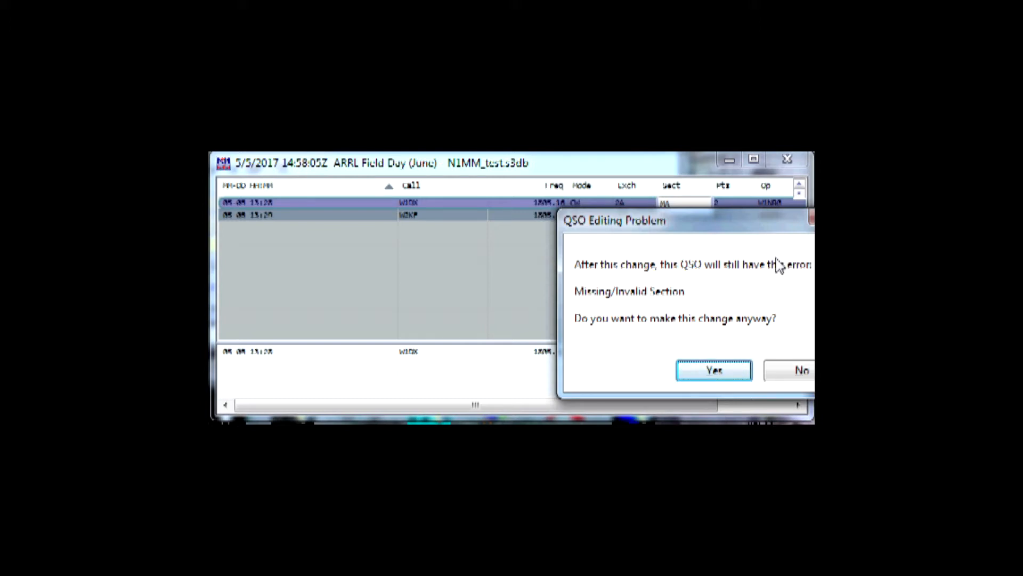
{"action": "left_click", "coordinate": [780, 375]}
Set the section of the logged W1DX contact to WMA
{"action": "key", "text": "BackSpace"}
{"action": "key", "text": "BackSpace"}
{"action": "type", "text": "WMA"}
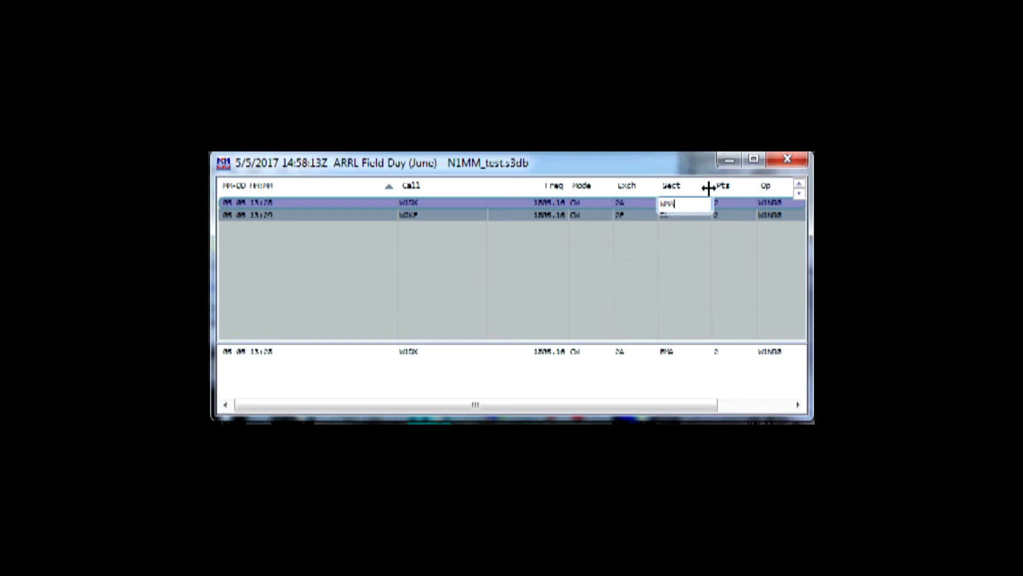
{"action": "key", "text": "Return"}
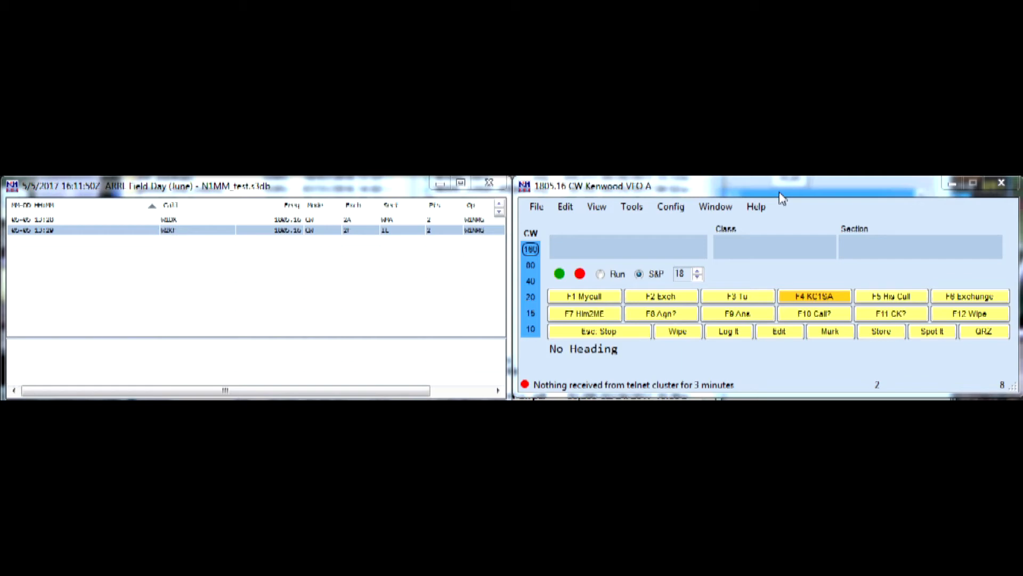
Check the call W1DX and the partial call AB1 in the entry window for duplicates, wiping the entry after each
{"action": "left_click", "coordinate": [790, 198]}
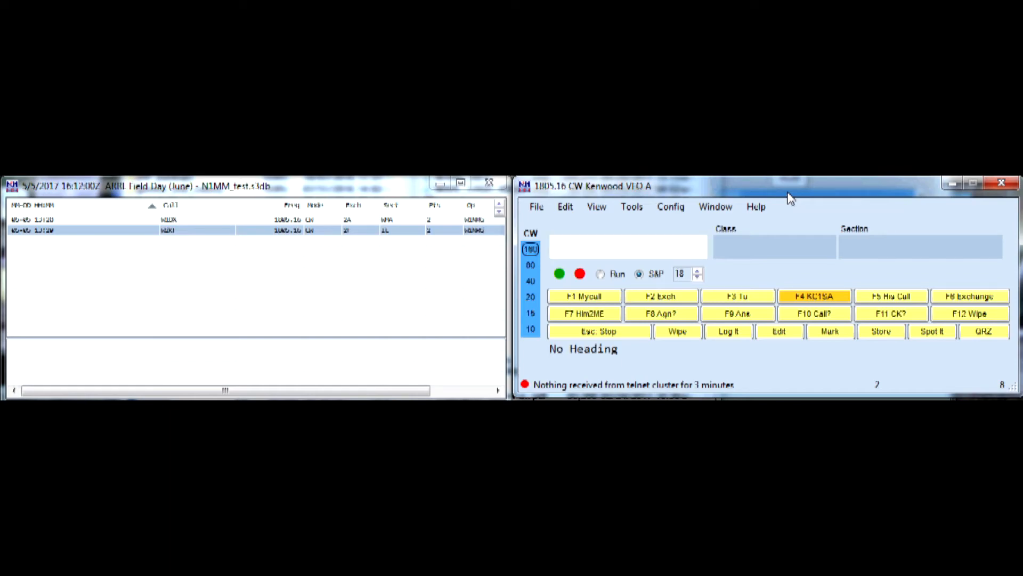
{"action": "type", "text": "W1DX"}
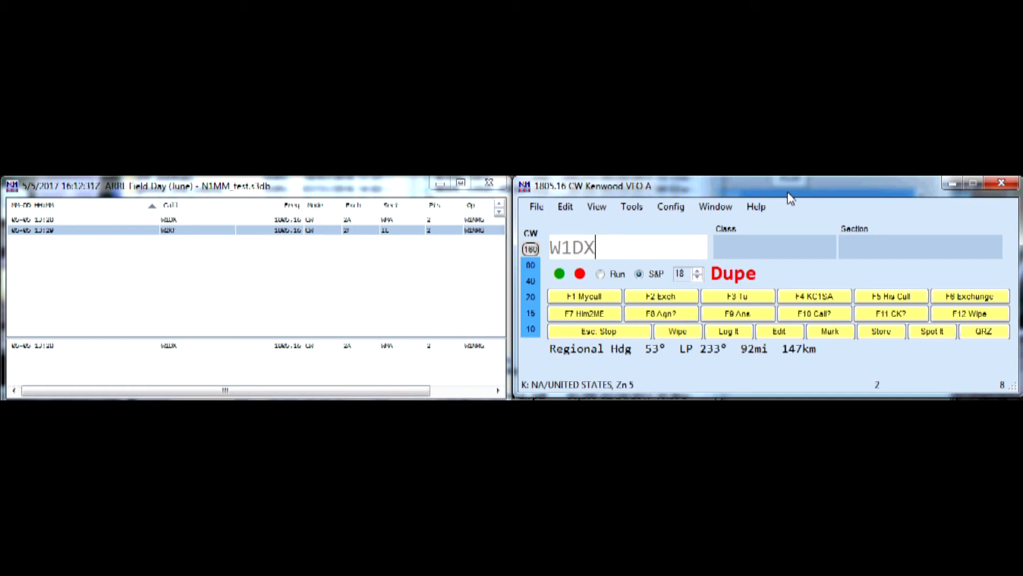
{"action": "key", "text": "F12"}
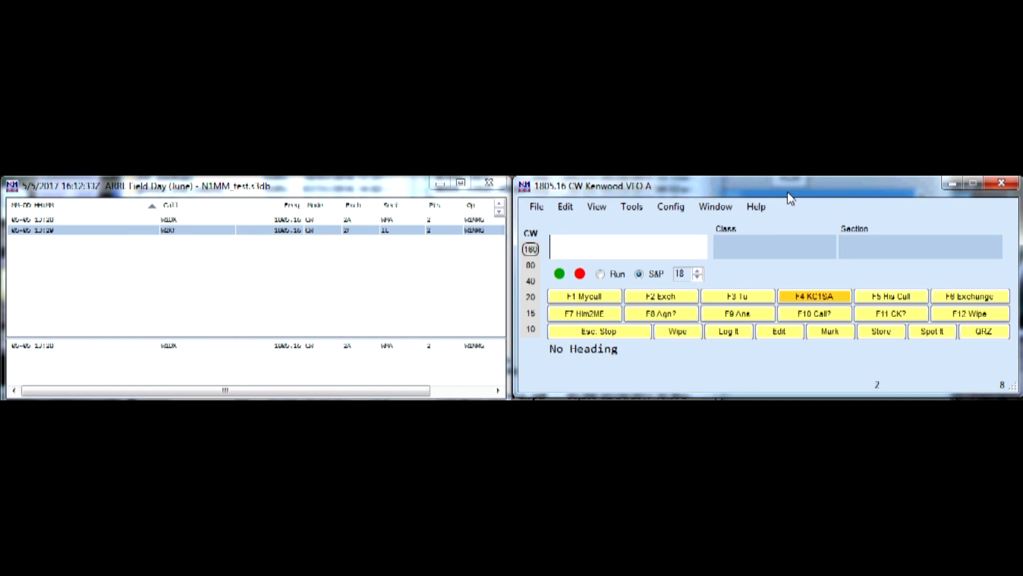
{"action": "type", "text": "AB1"}
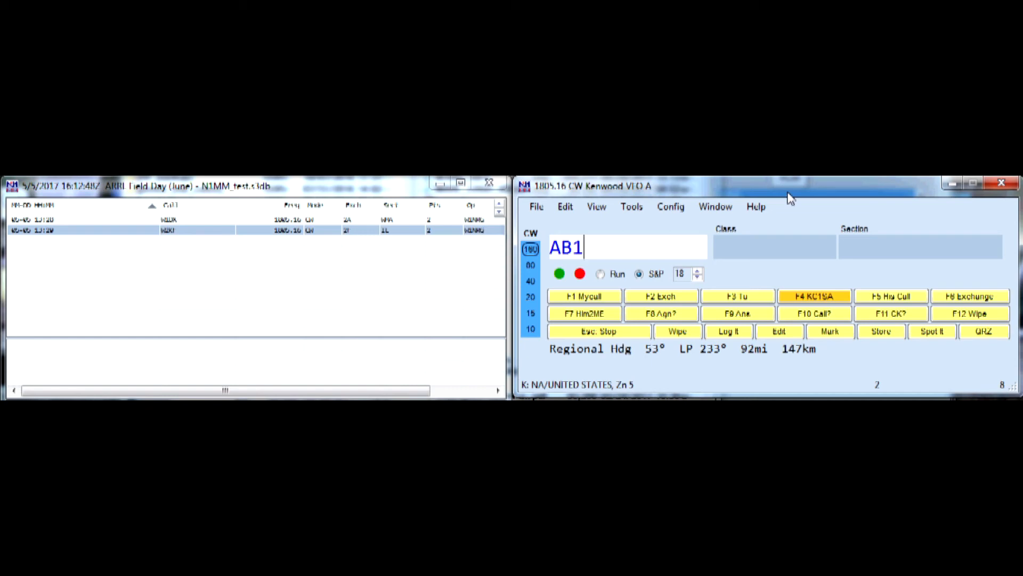
{"action": "key", "text": "F12"}
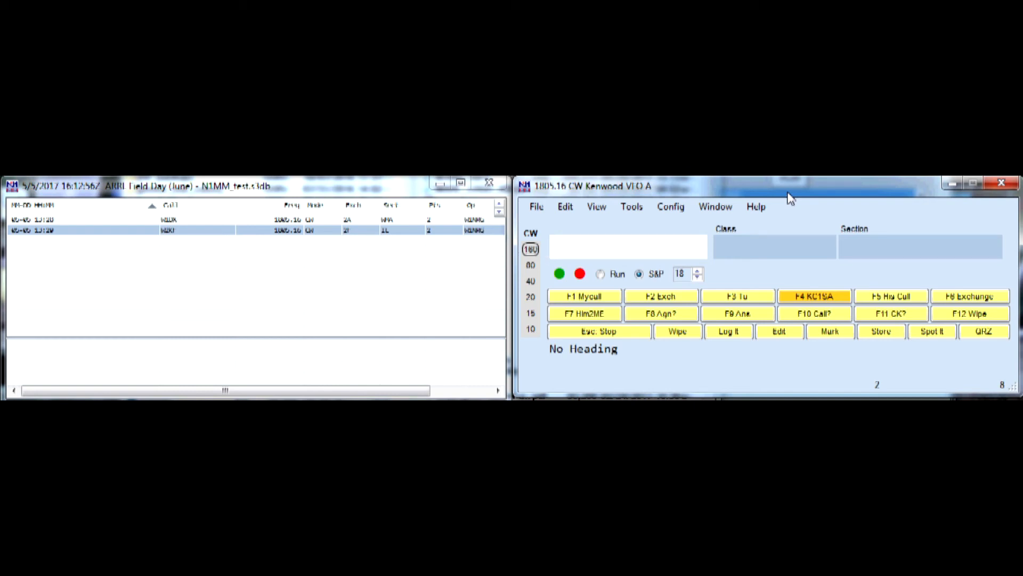
Check W2KF for a duplicate on the 160 band, bring up its class and section, and wipe the entry
{"action": "type", "text": "W2KF"}
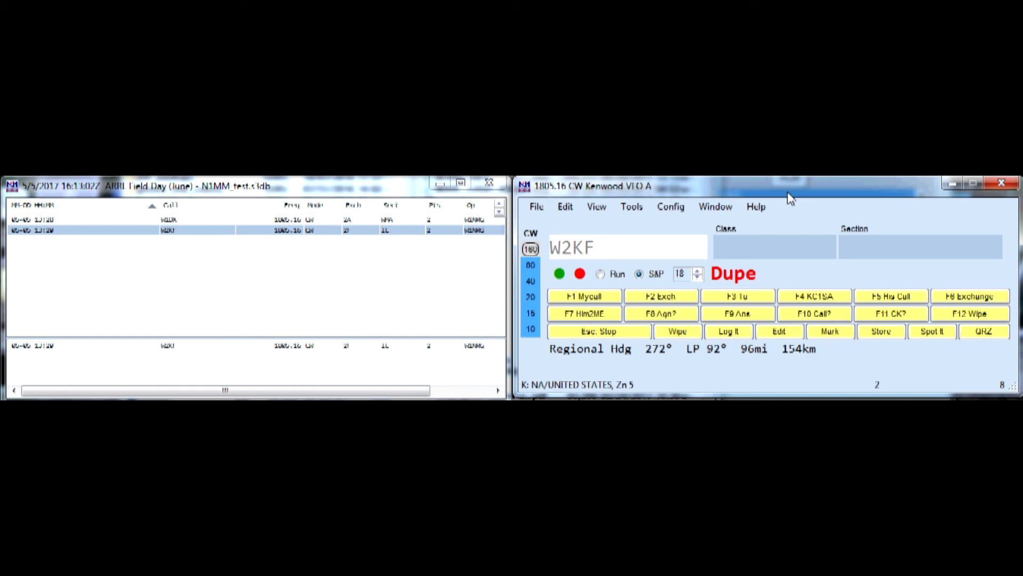
{"action": "key", "text": "space"}
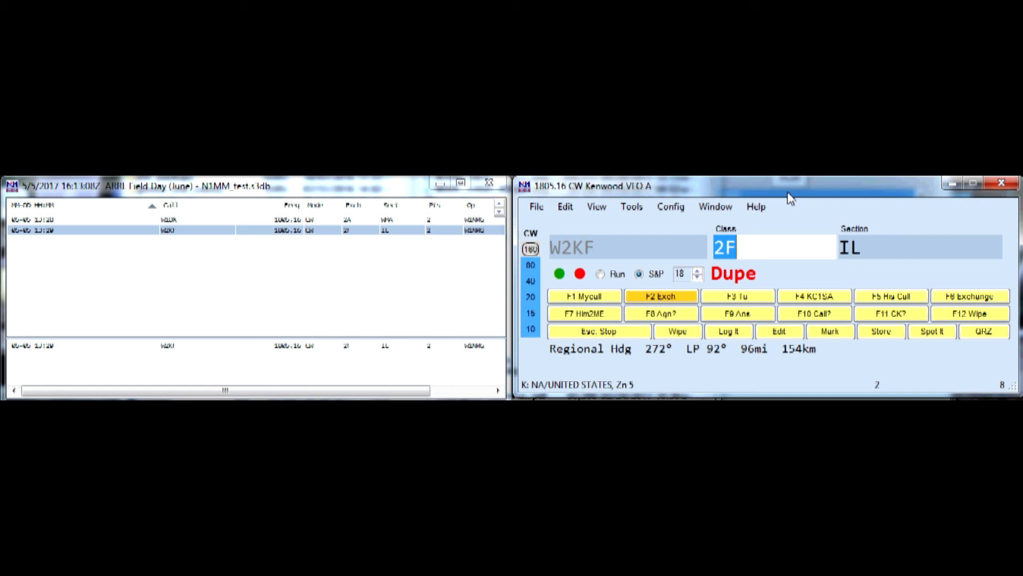
{"action": "key", "text": "alt+w"}
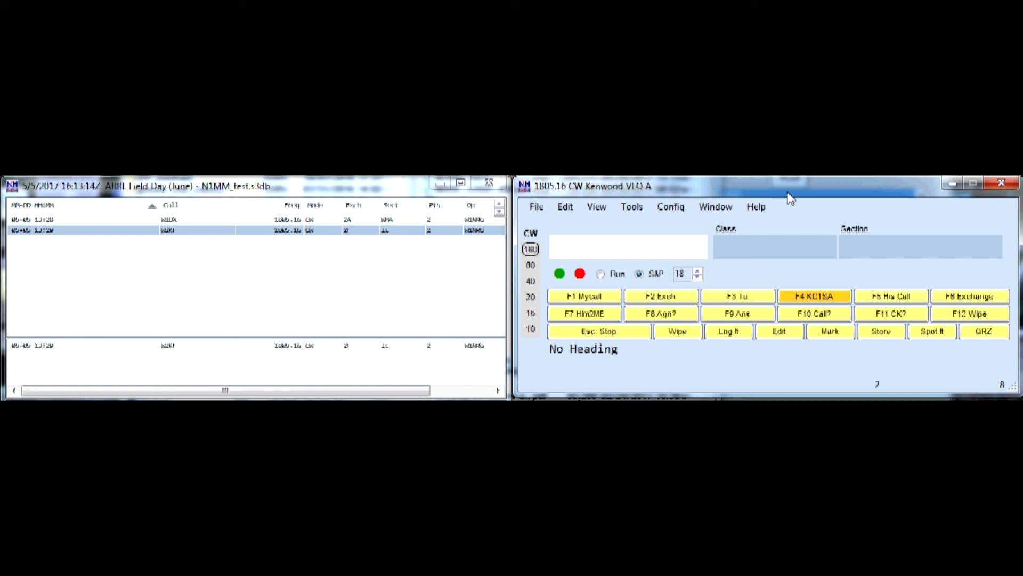
{"action": "key", "text": "ctrl+Page_Up"}
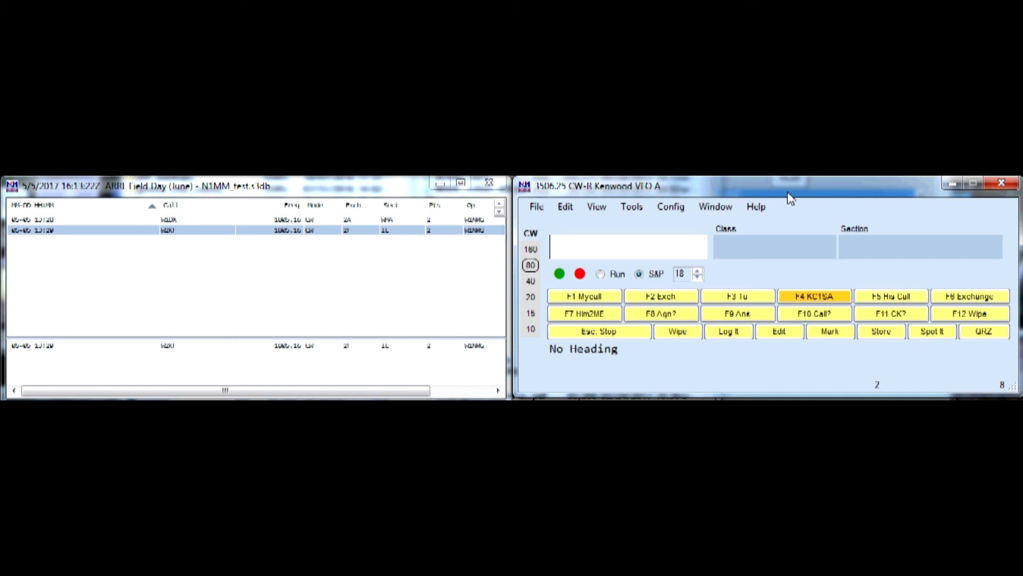
{"action": "type", "text": "W2"}
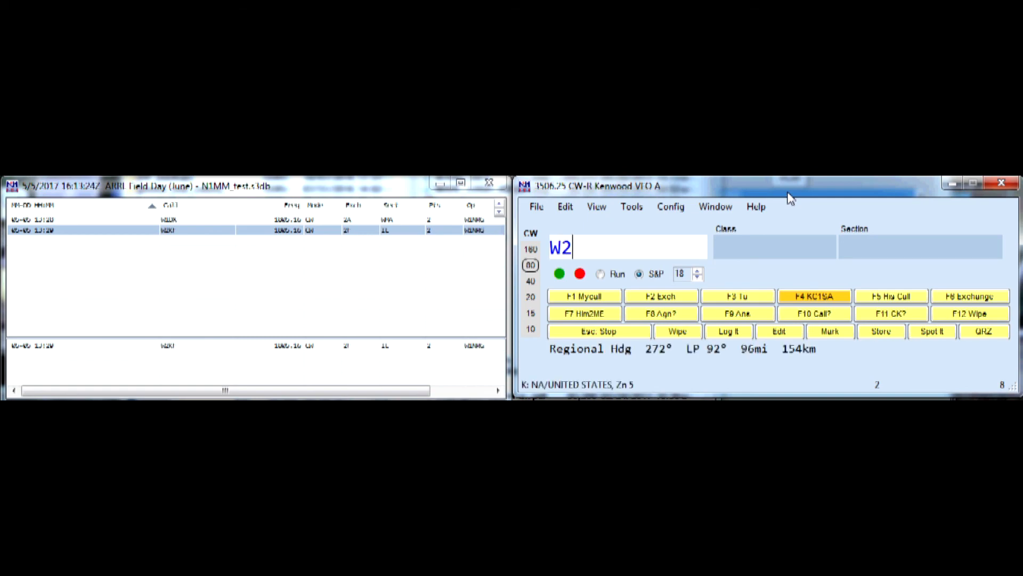
{"action": "type", "text": "KF"}
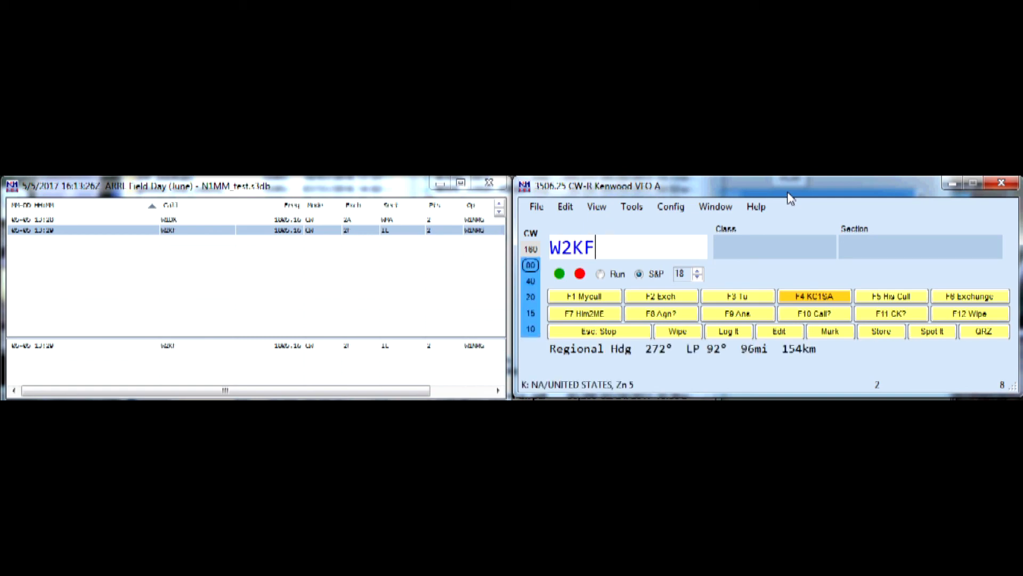